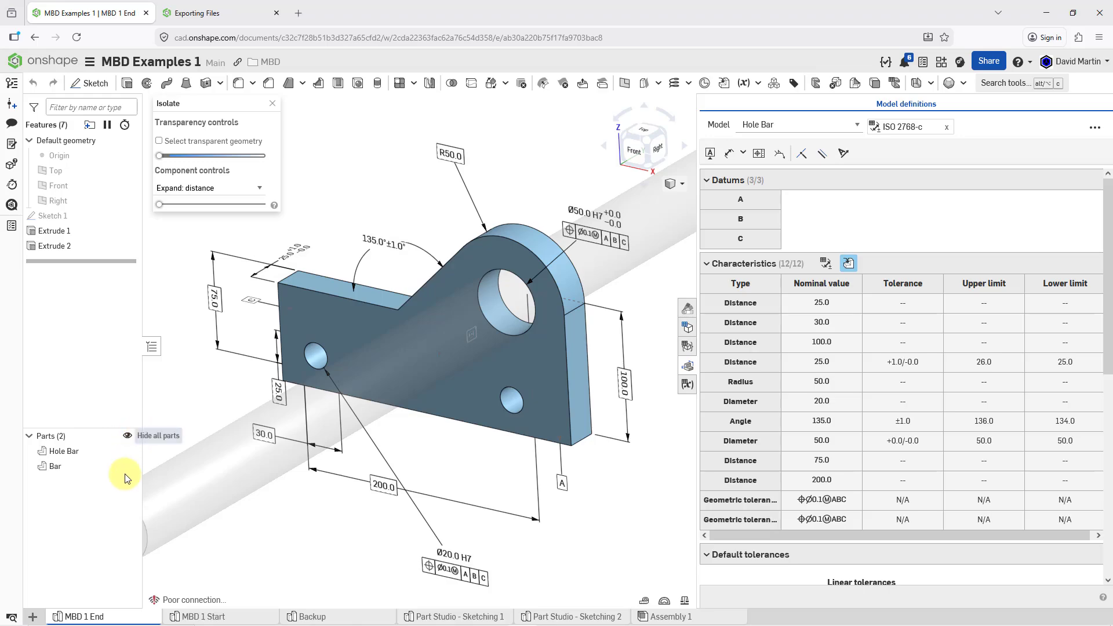
Start exporting the Hole Bar part and choose STEP as the file format.
right_click(118, 619)
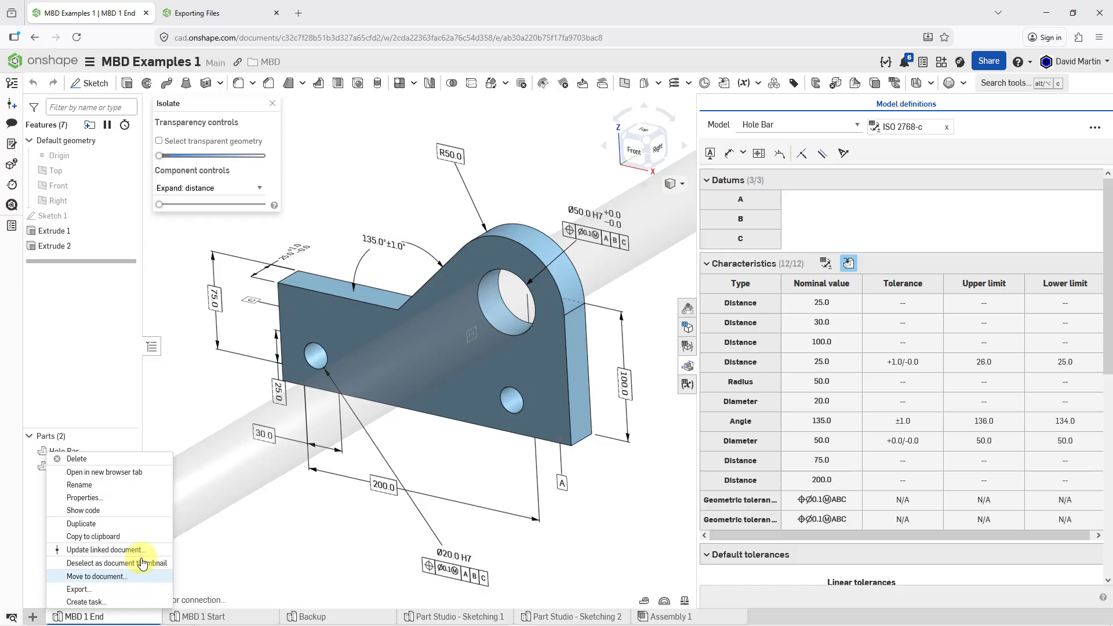
click(232, 547)
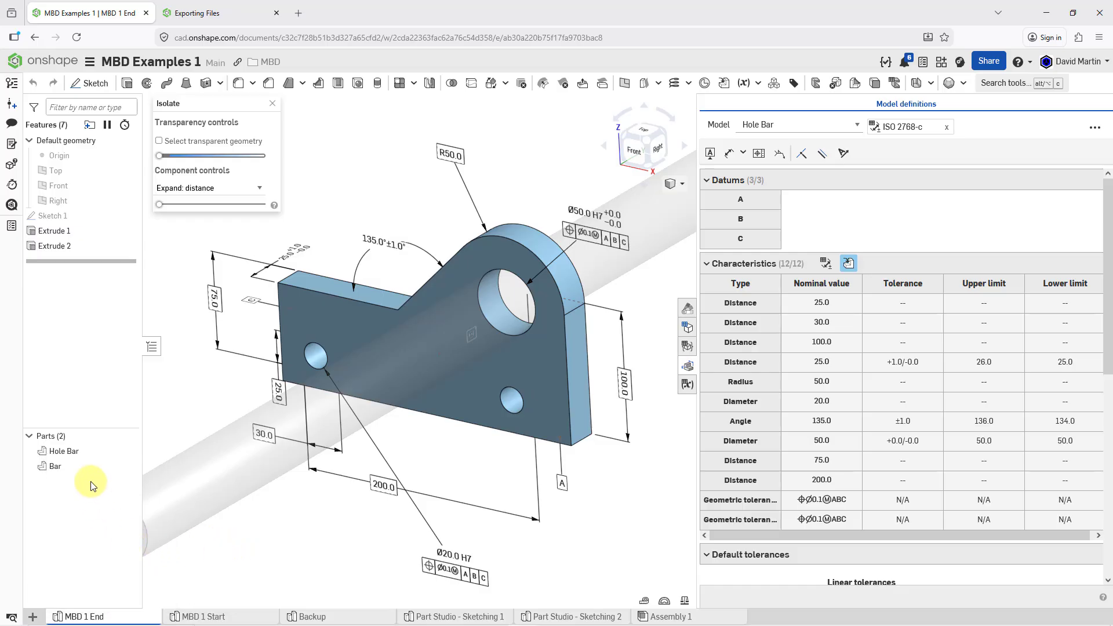
right_click(72, 454)
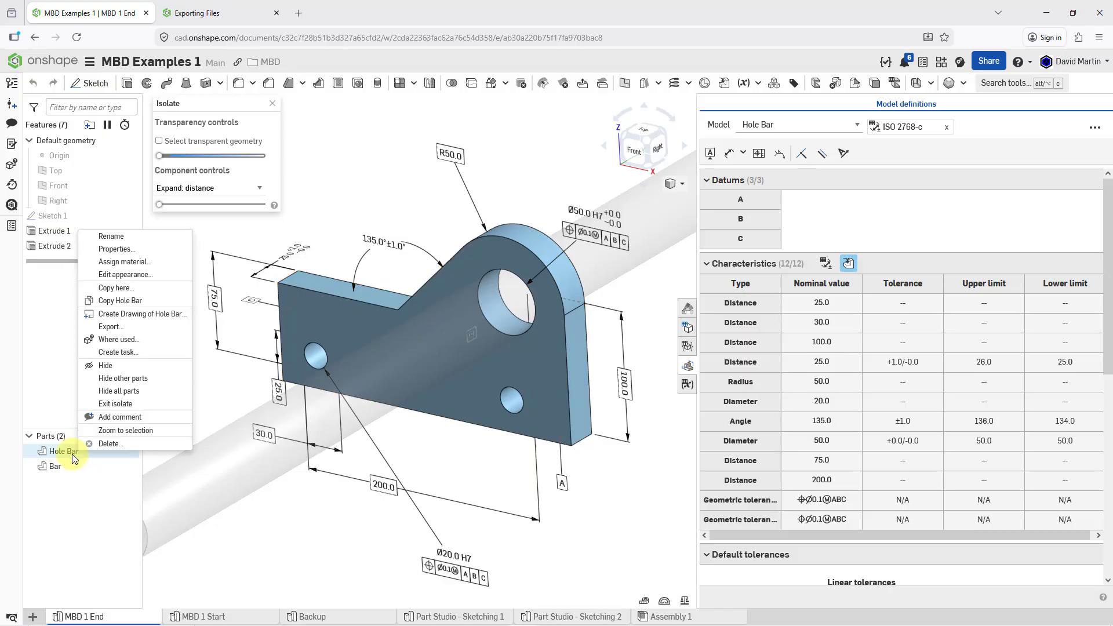
click(110, 327)
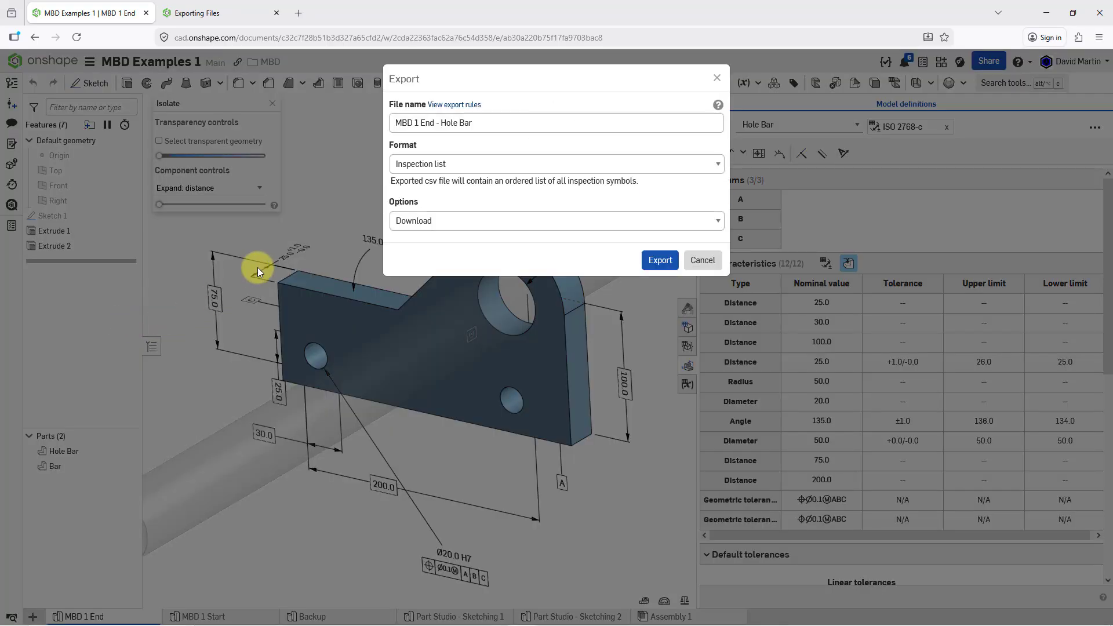
click(485, 168)
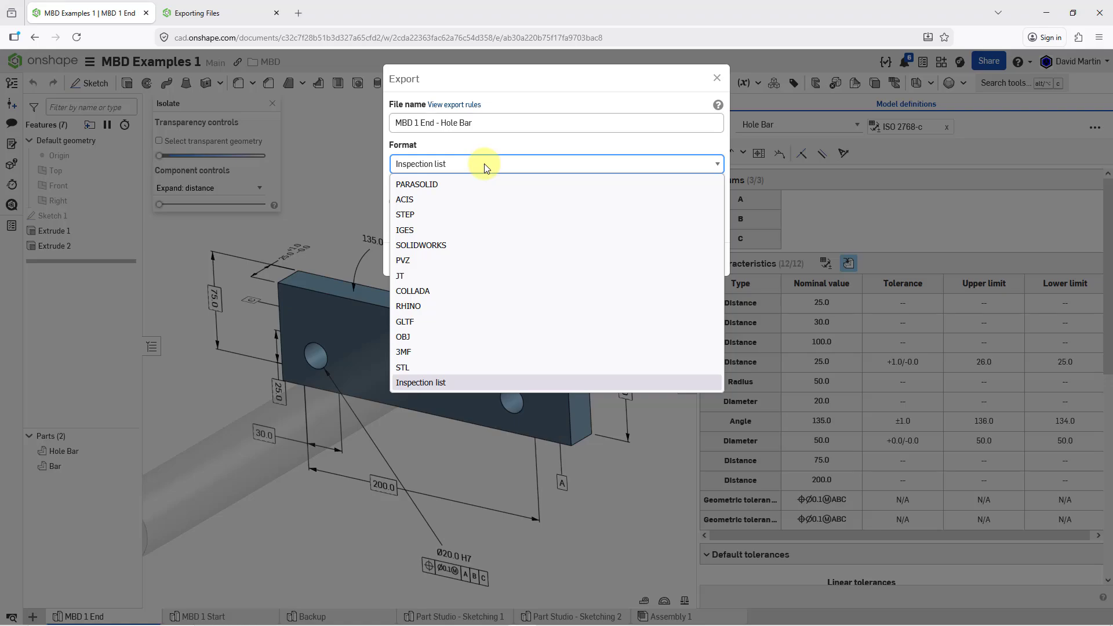
click(474, 215)
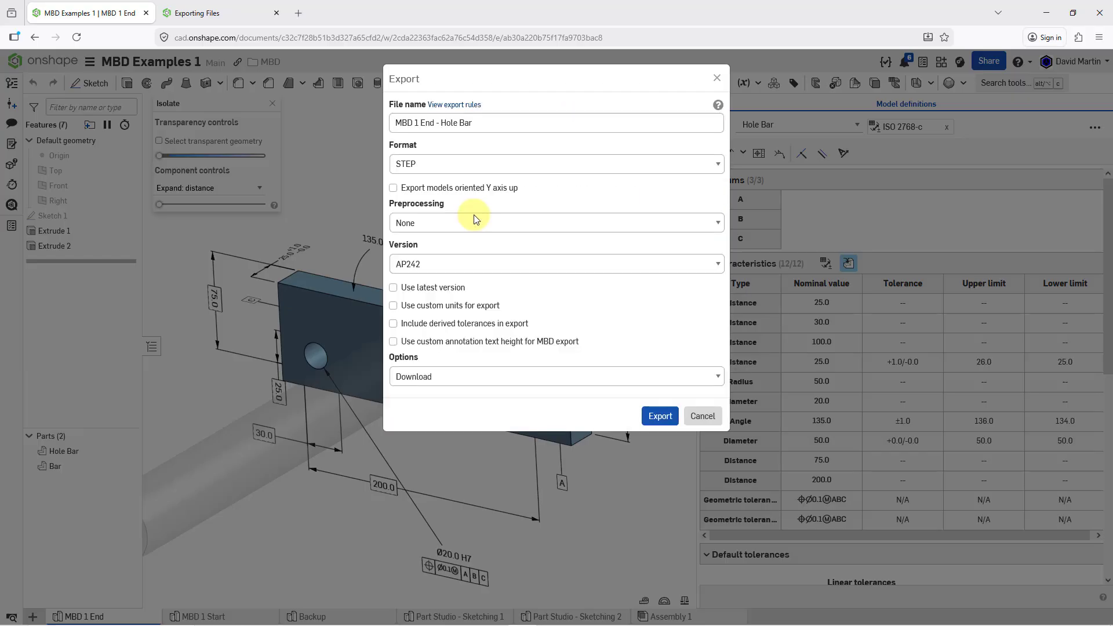
Configure the STEP export to use the latest version and orient the model Y axis up.
click(500, 263)
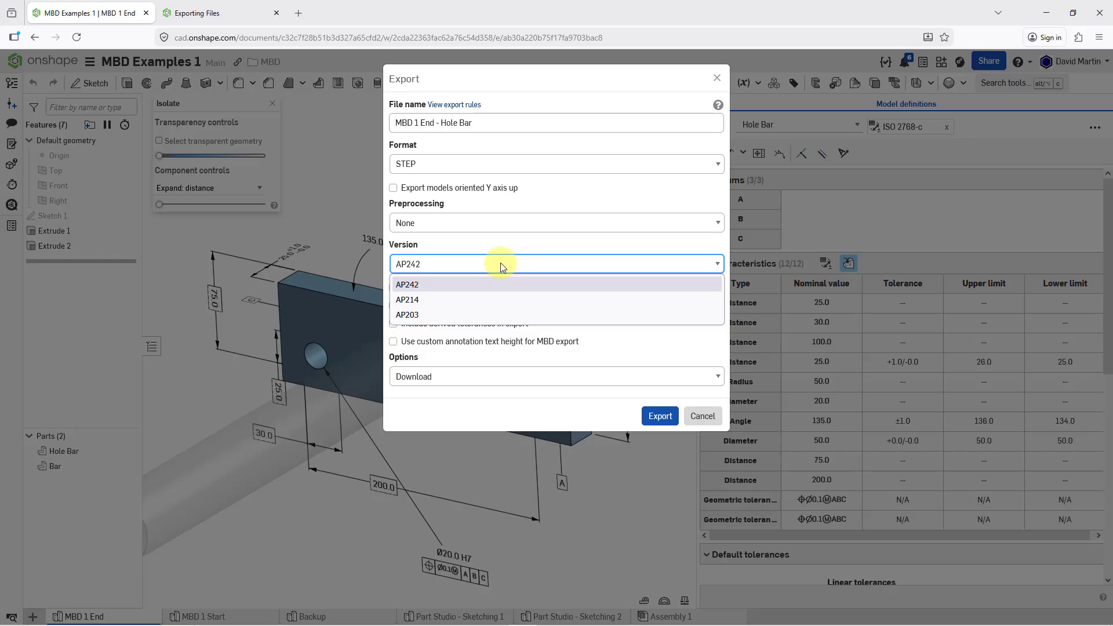
click(502, 265)
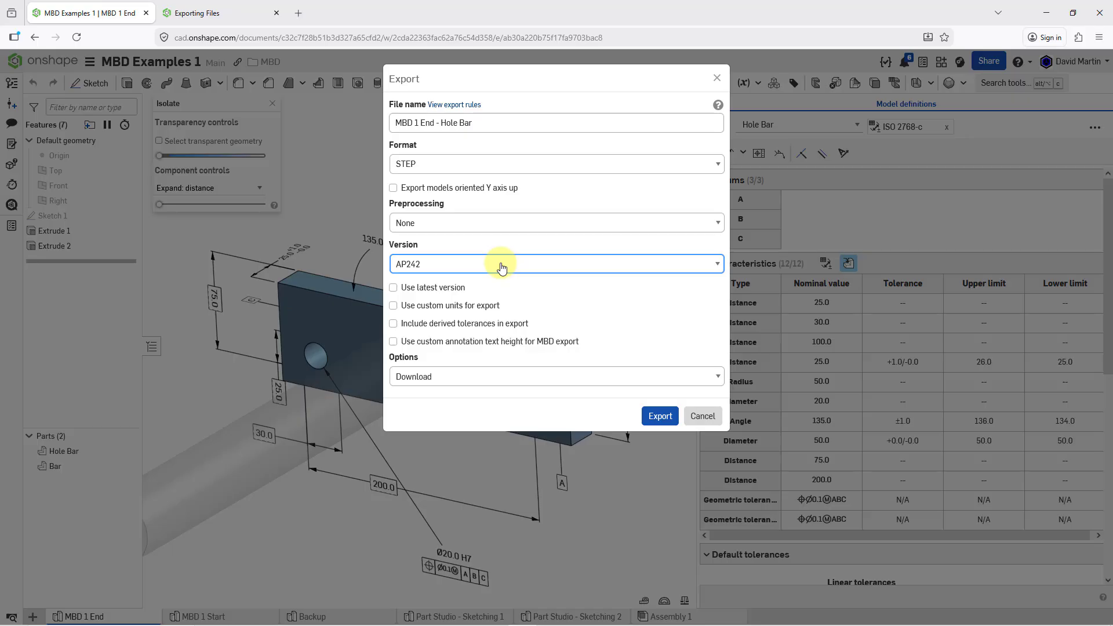
click(450, 289)
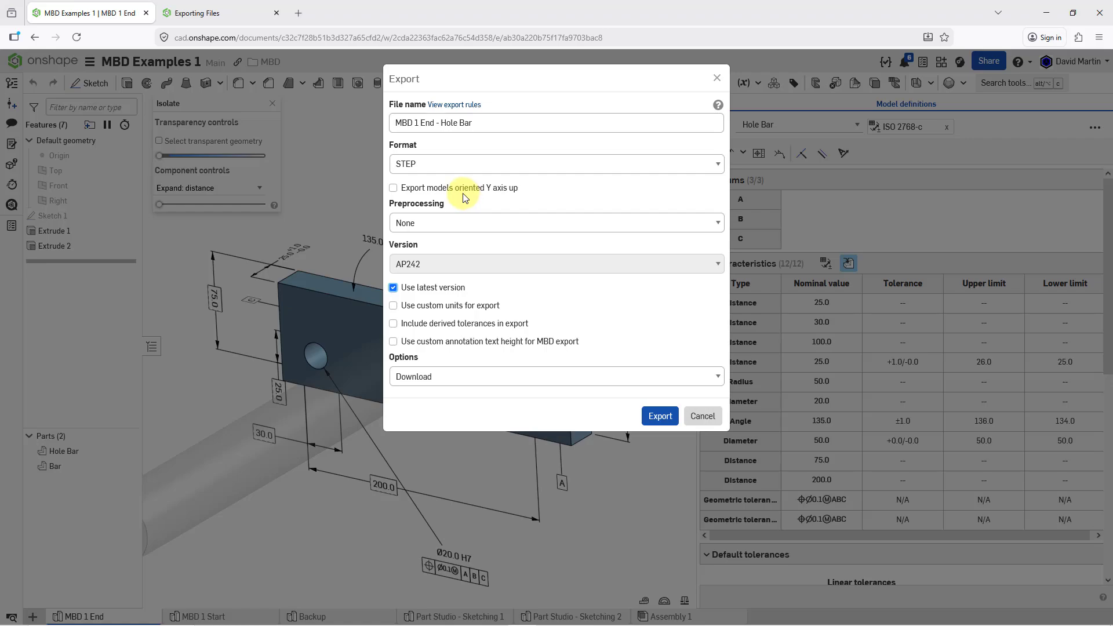
click(394, 189)
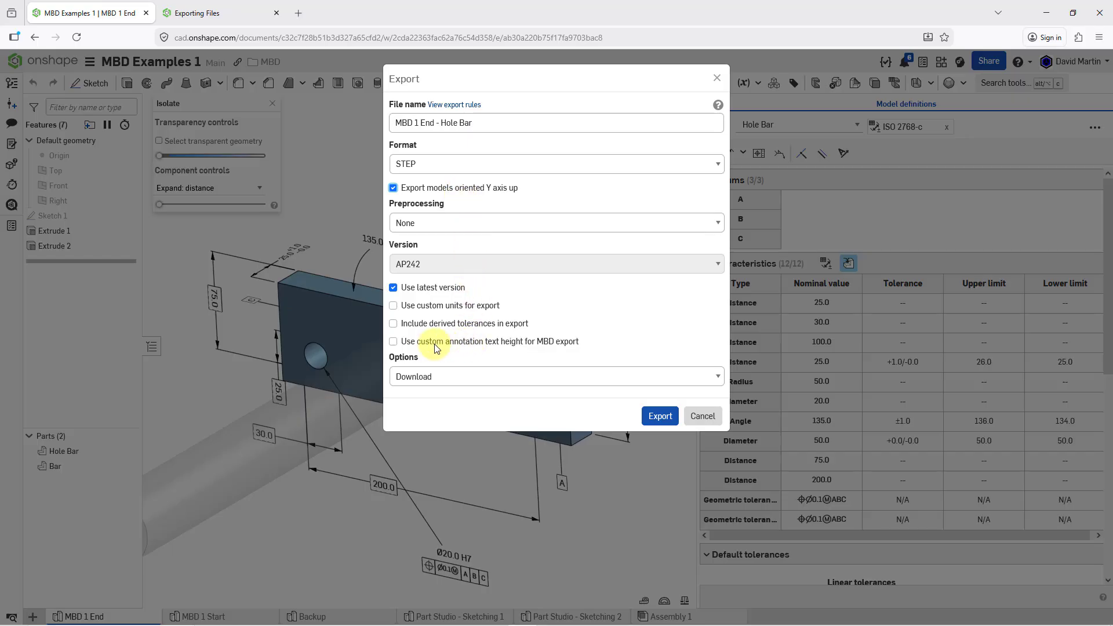
Enable a custom MBD annotation text height of 5 mm and export the Hole Bar as a download.
click(395, 343)
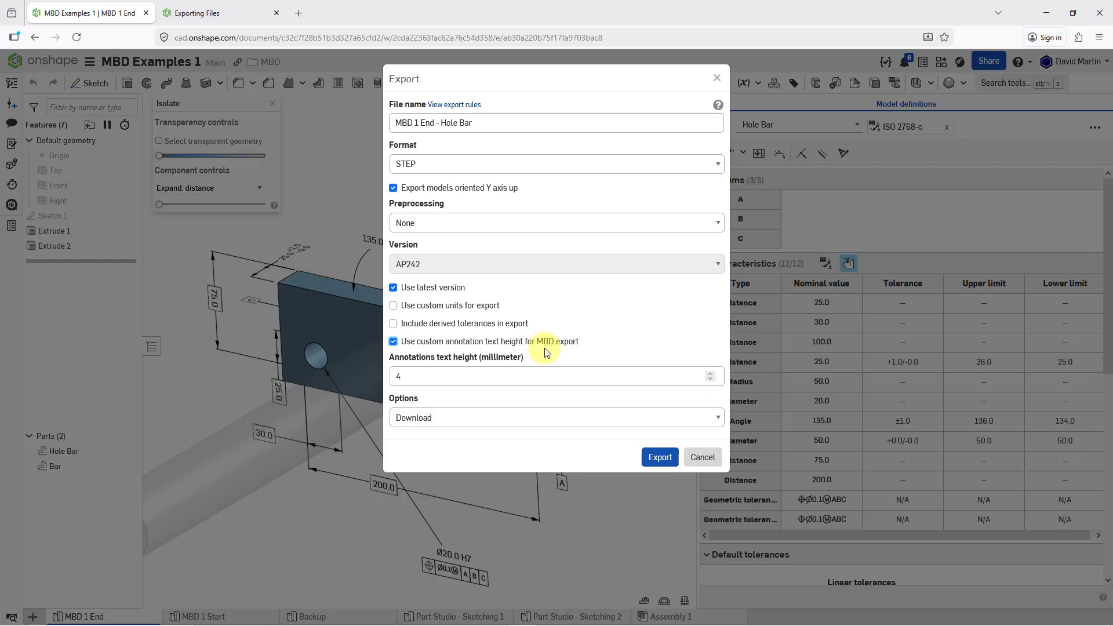
double_click(446, 380)
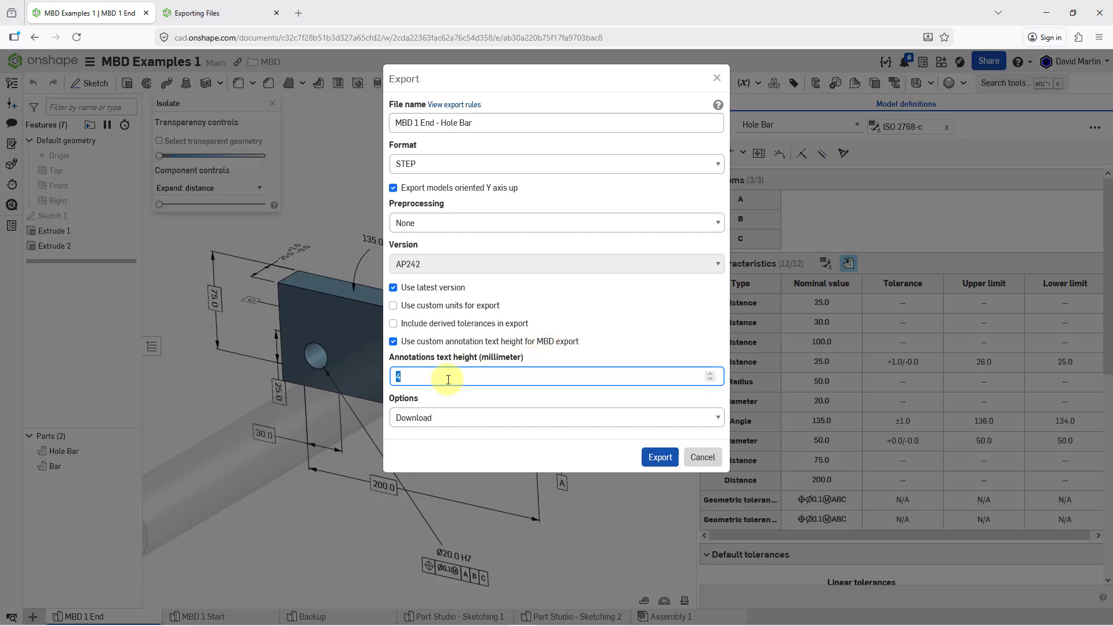
text(5)
click(461, 417)
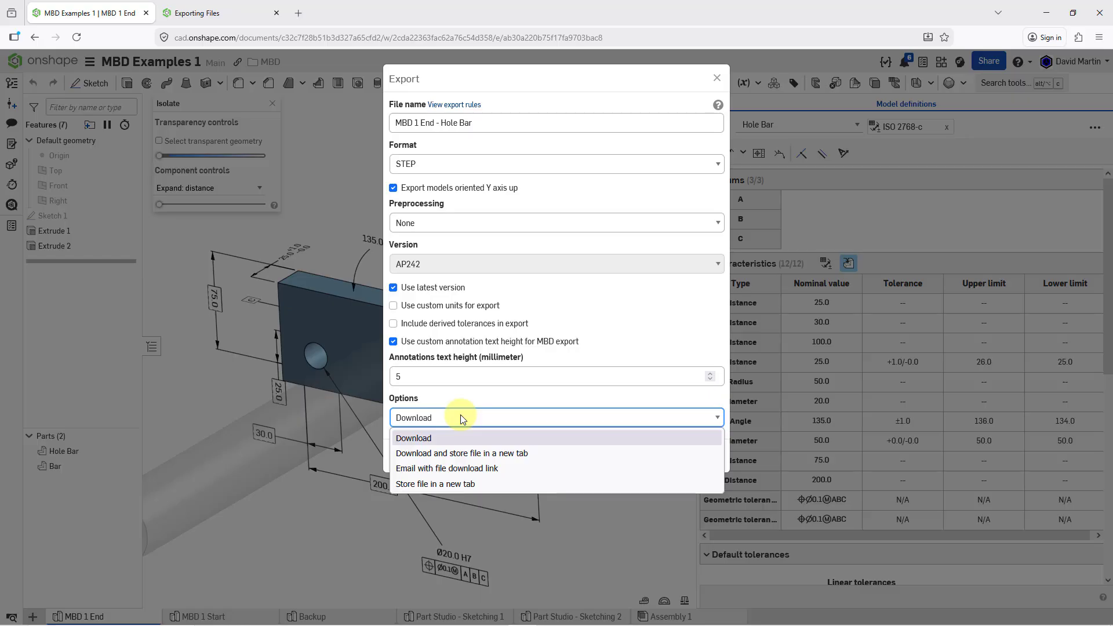
click(470, 395)
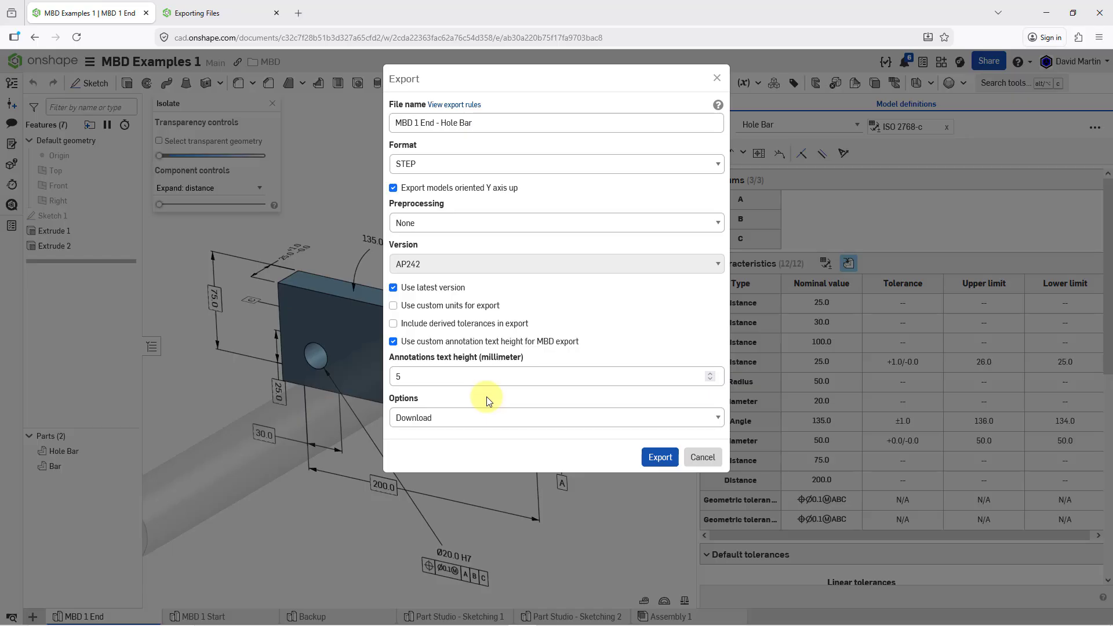
click(659, 458)
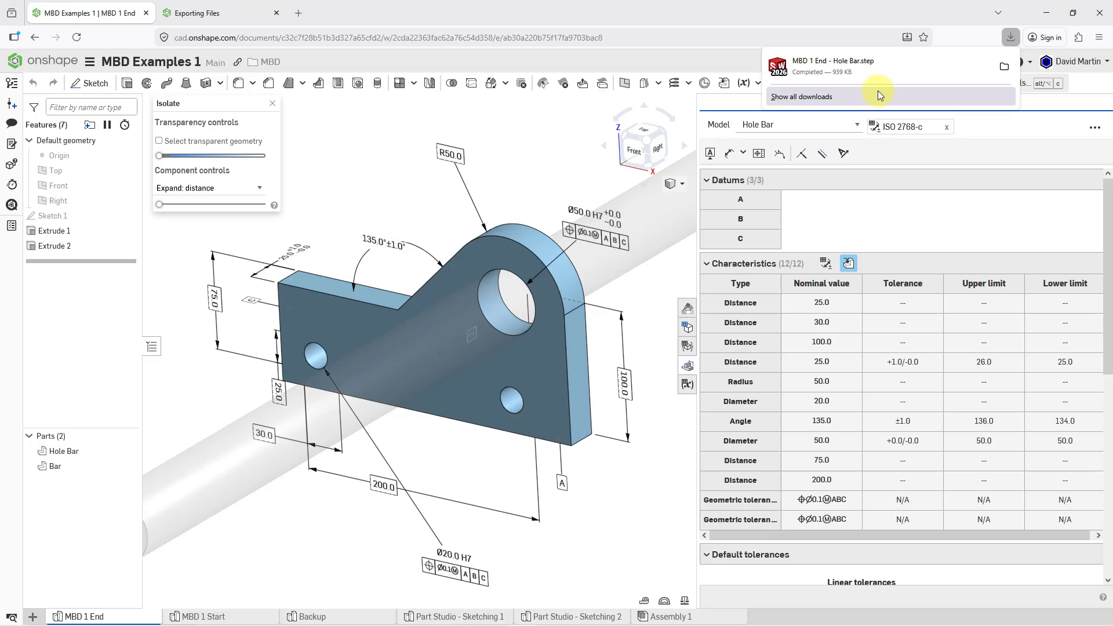
Switch to Creo Parametric and start importing the file "MBD 1 End - Hole Bar.step" as a new model.
click(514, 145)
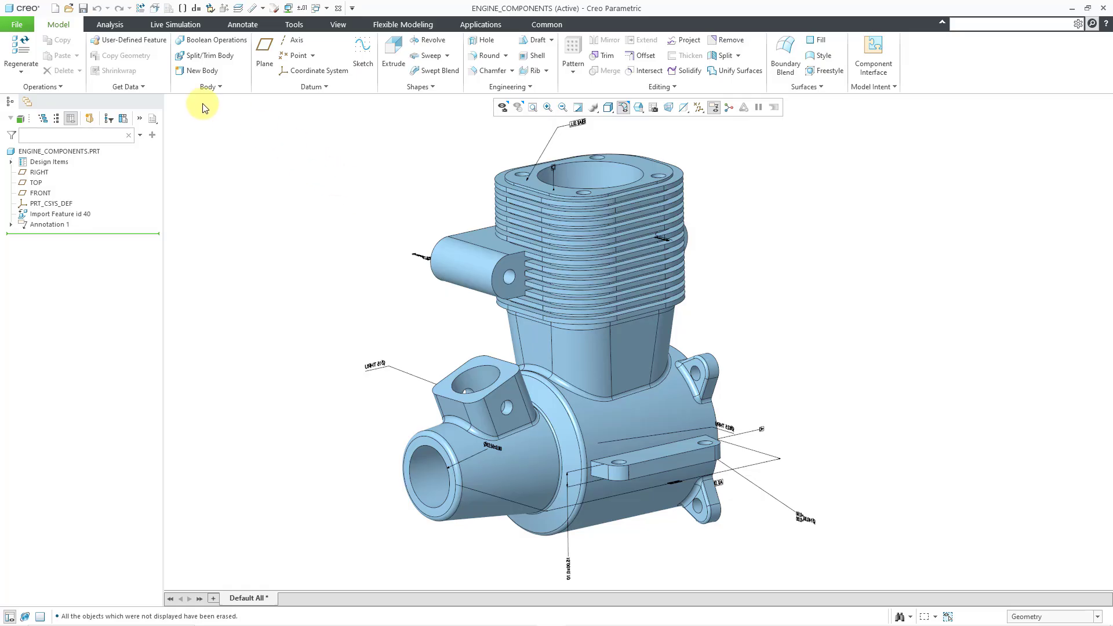
click(69, 8)
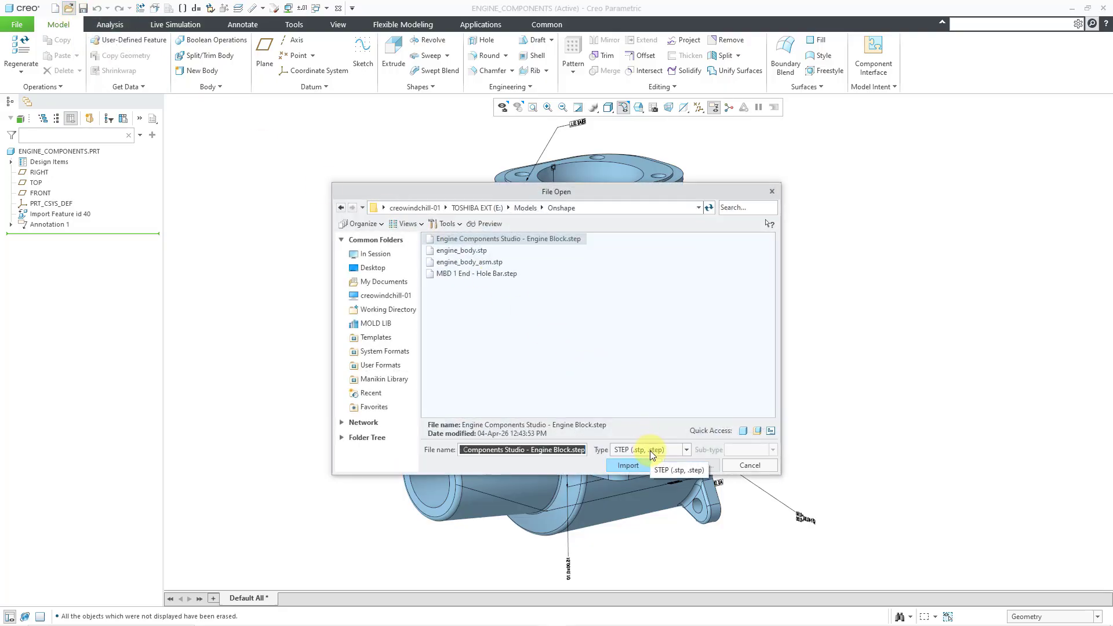
click(512, 276)
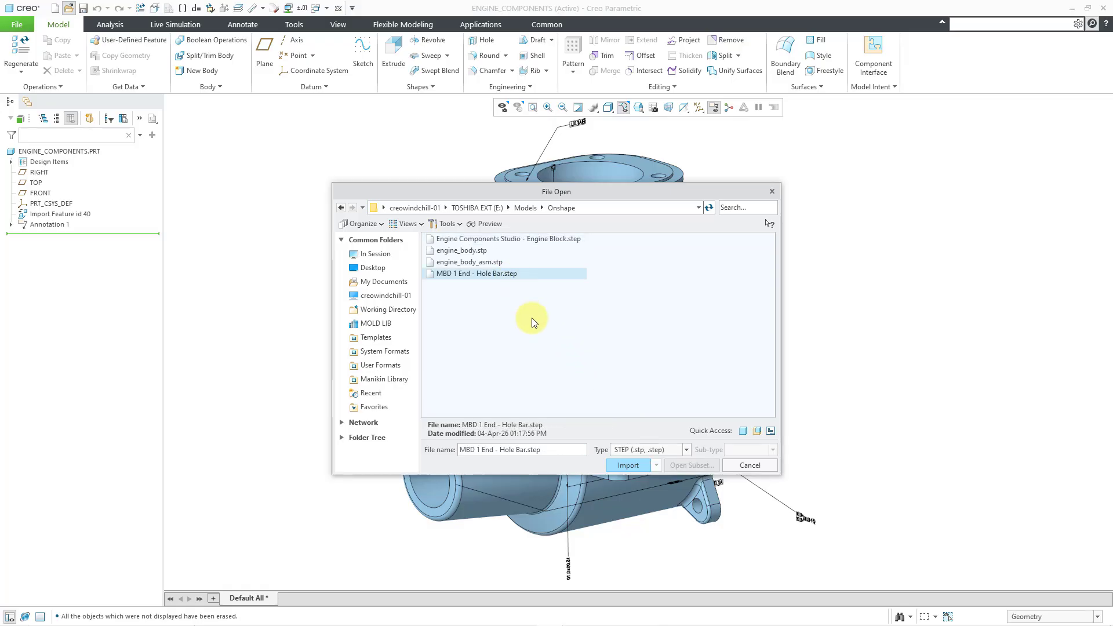
click(628, 465)
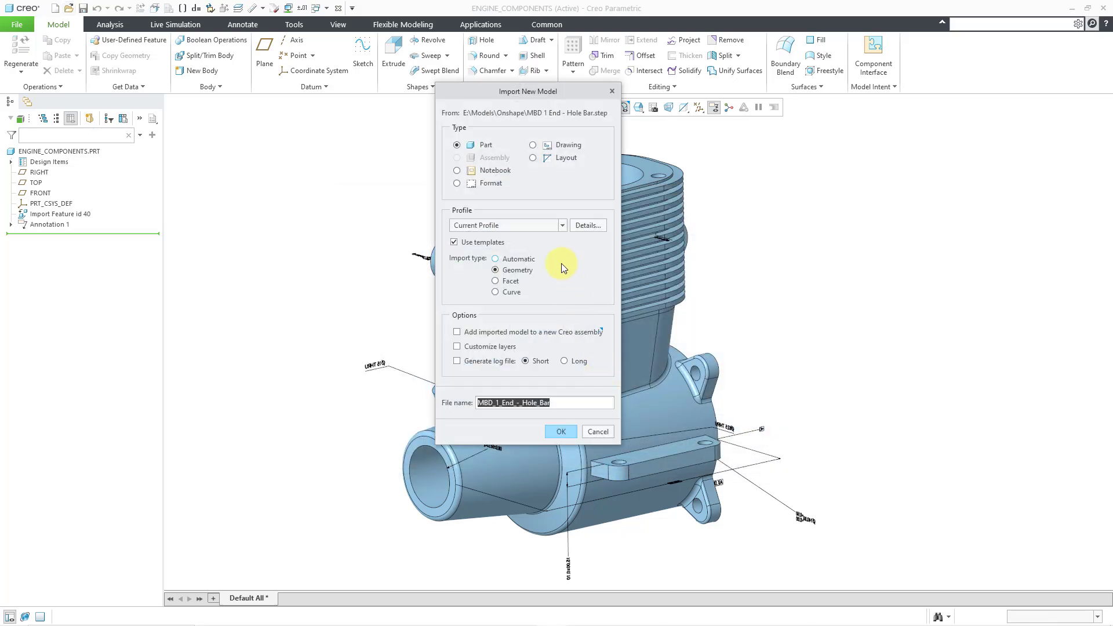
Review the STEP import profile without changing it, shorten the new model's file name to MBD_Hole_Bar and complete the import.
click(588, 226)
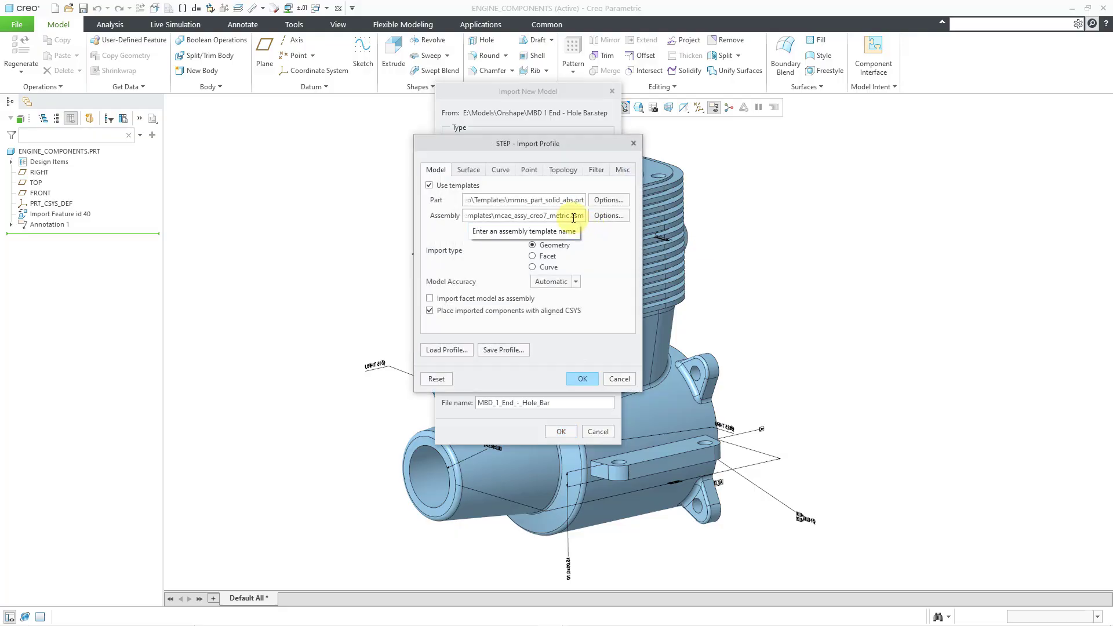
click(619, 380)
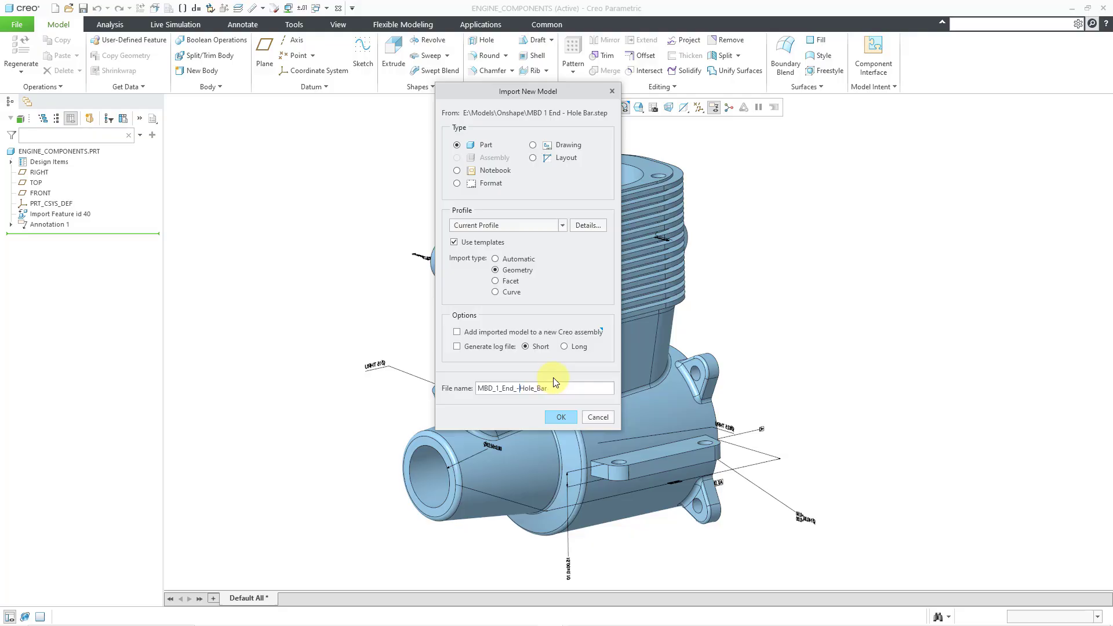
key(BackSpace)
key(BackSpace)
key(BackSpace)
key(BackSpace)
key(BackSpace)
key(BackSpace)
key(BackSpace)
click(560, 417)
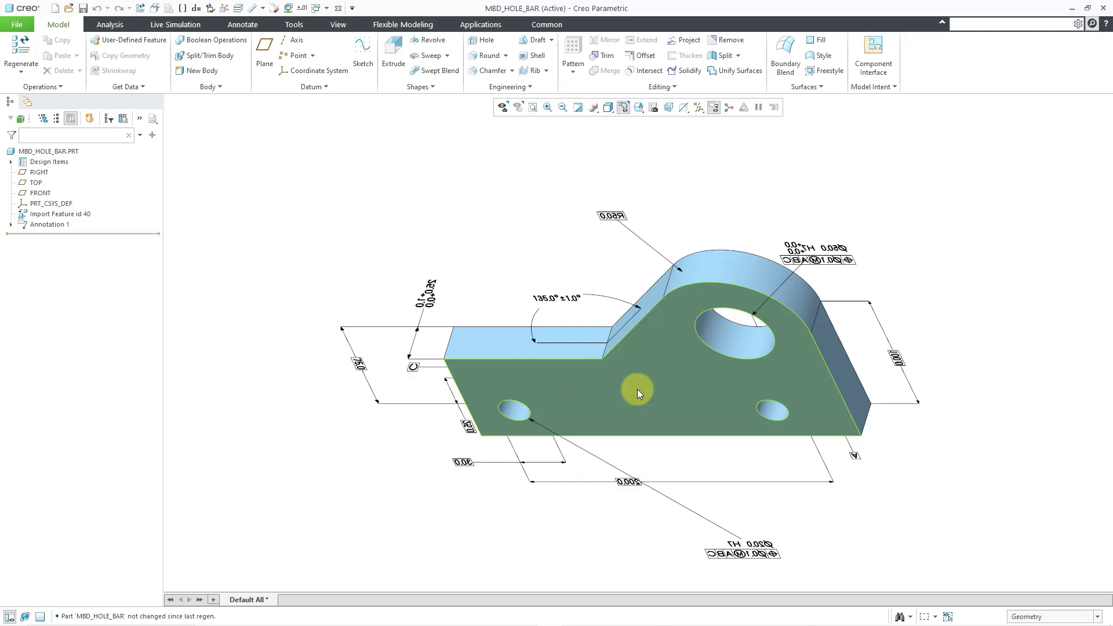
Examine the dimensions and geometric tolerances on the imported Hole Bar part from its opposite side.
mouse_move(662, 366)
middle_down()
mouse_move(628, 346)
mouse_move(507, 346)
mouse_move(450, 383)
mouse_move(423, 357)
mouse_move(443, 377)
middle_up()
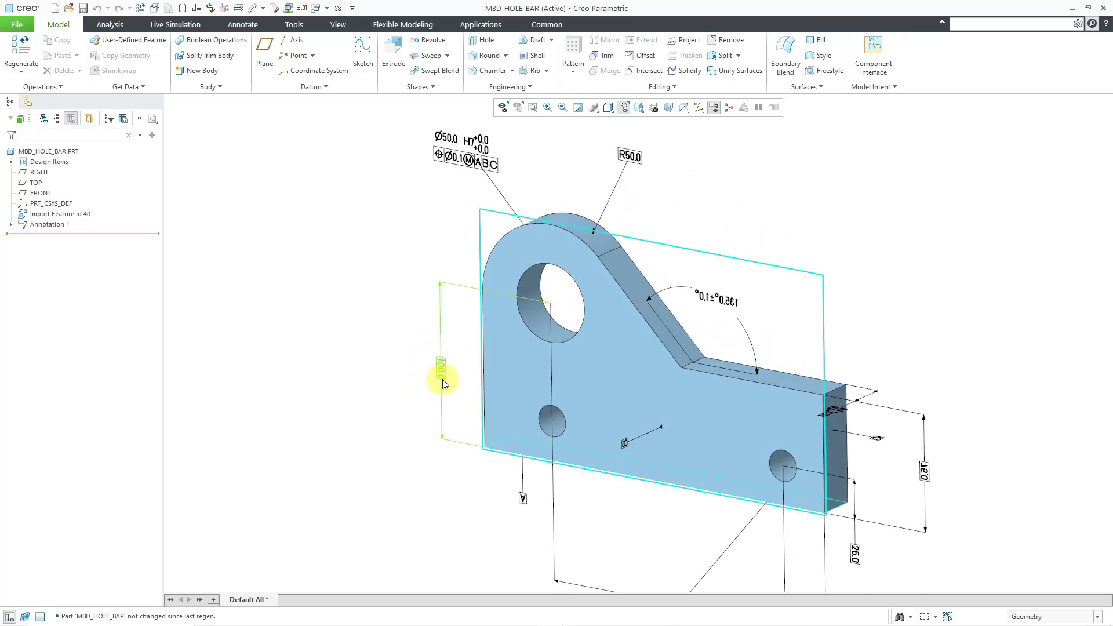
scroll(435, 313, down, 2)
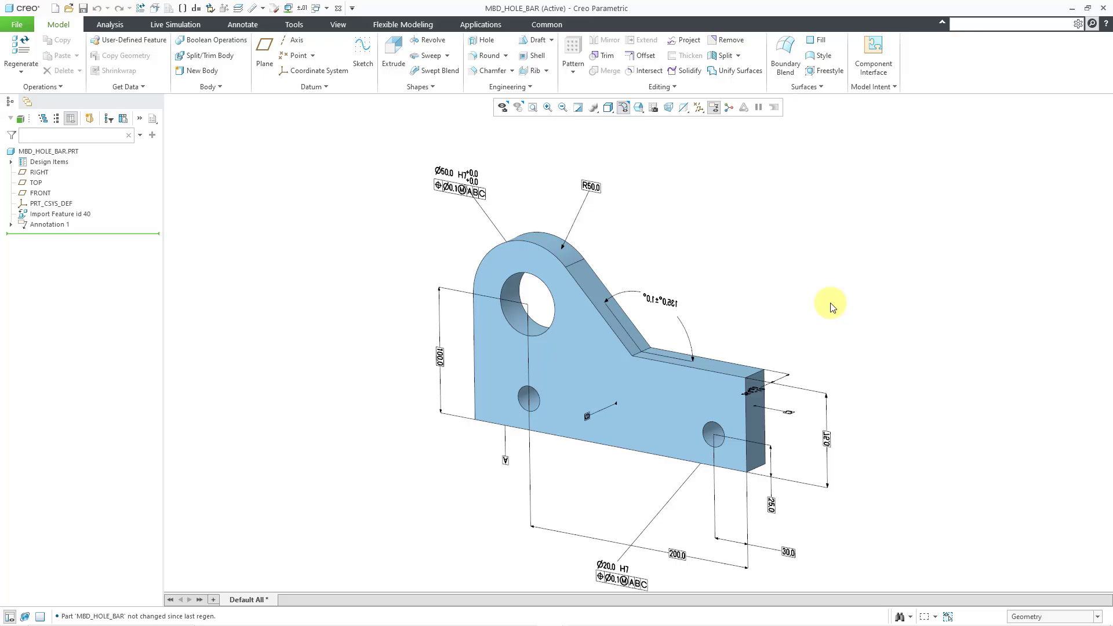
shift+middle_drag(815, 315, 800, 287)
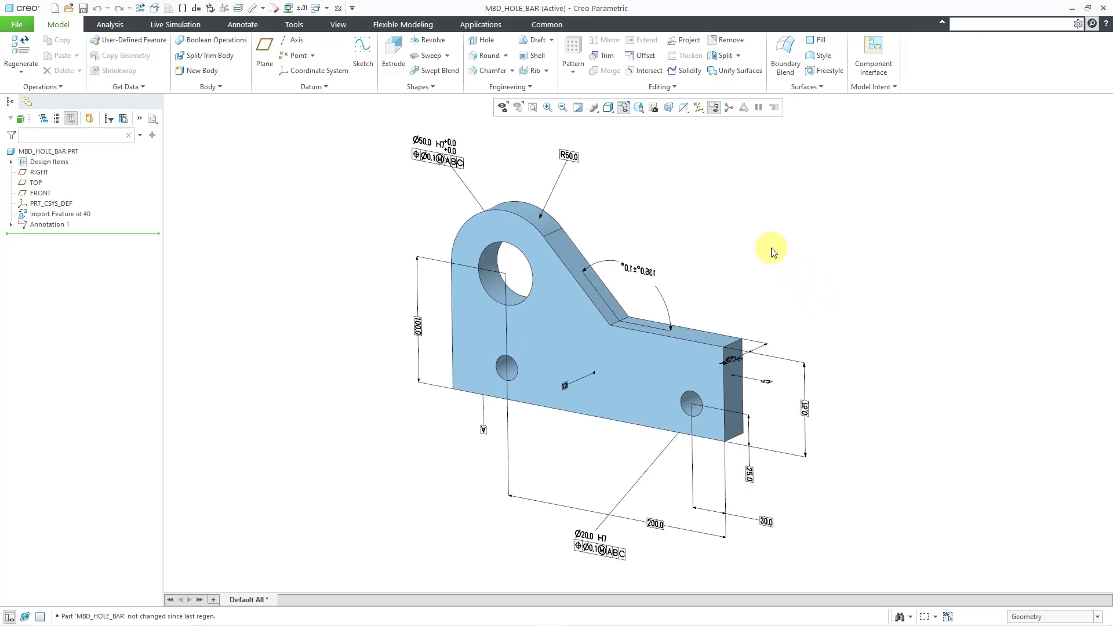